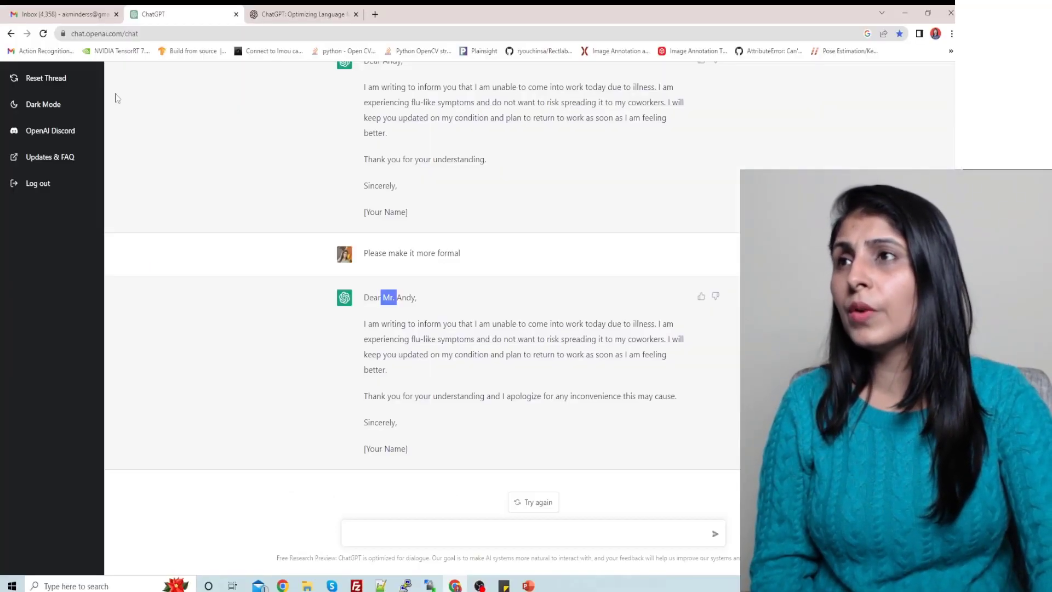
Review the original sick-leave email request and the first reply, highlighting its text and greeting
scroll(438, 266, up, 1)
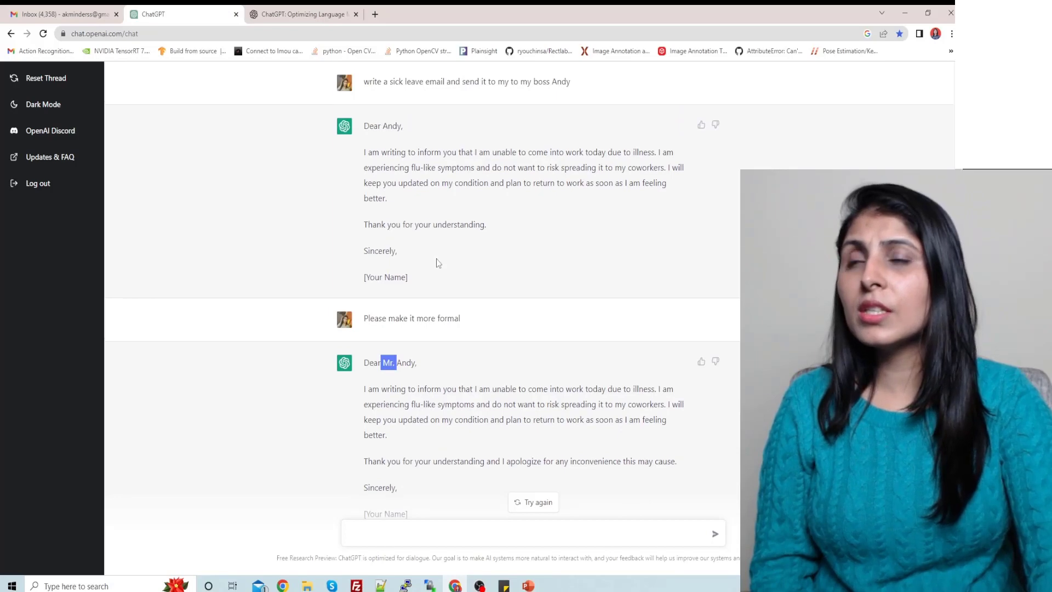
scroll(713, 264, down, 1)
scroll(735, 349, up, 1)
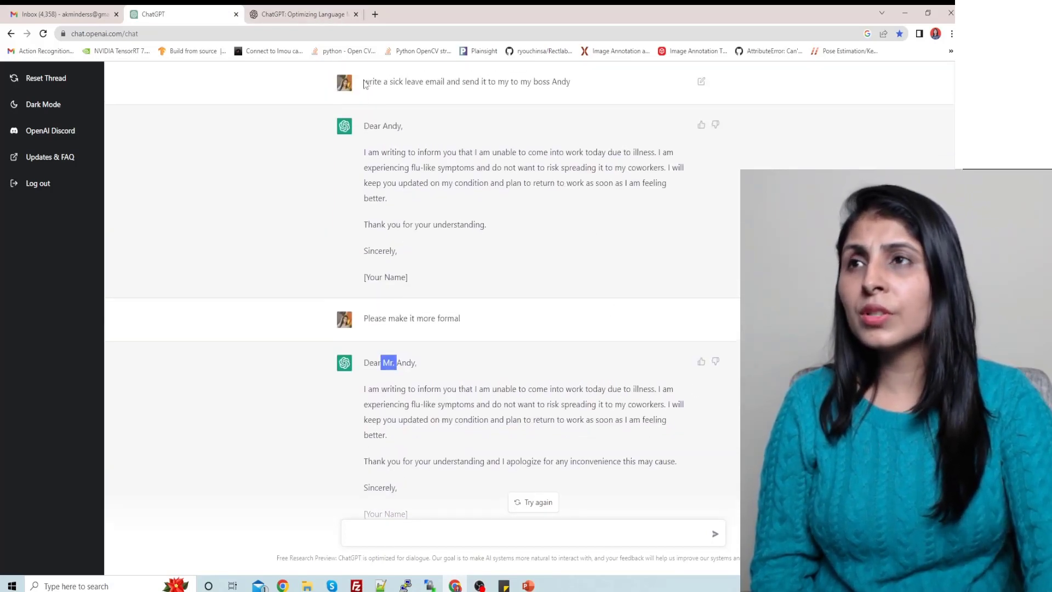
drag(364, 83, 571, 85)
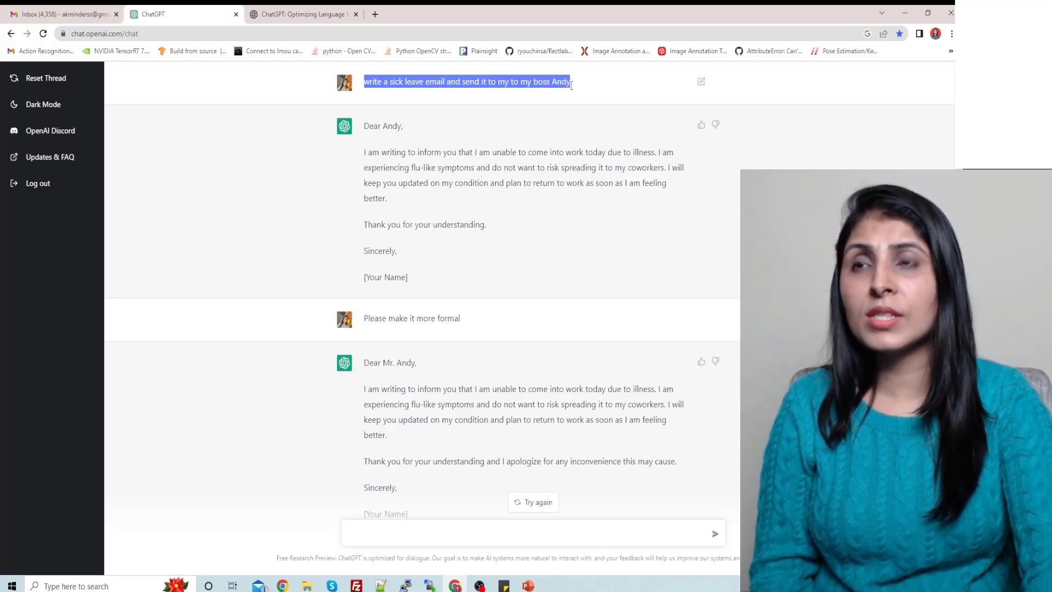
drag(365, 125, 525, 273)
click(525, 273)
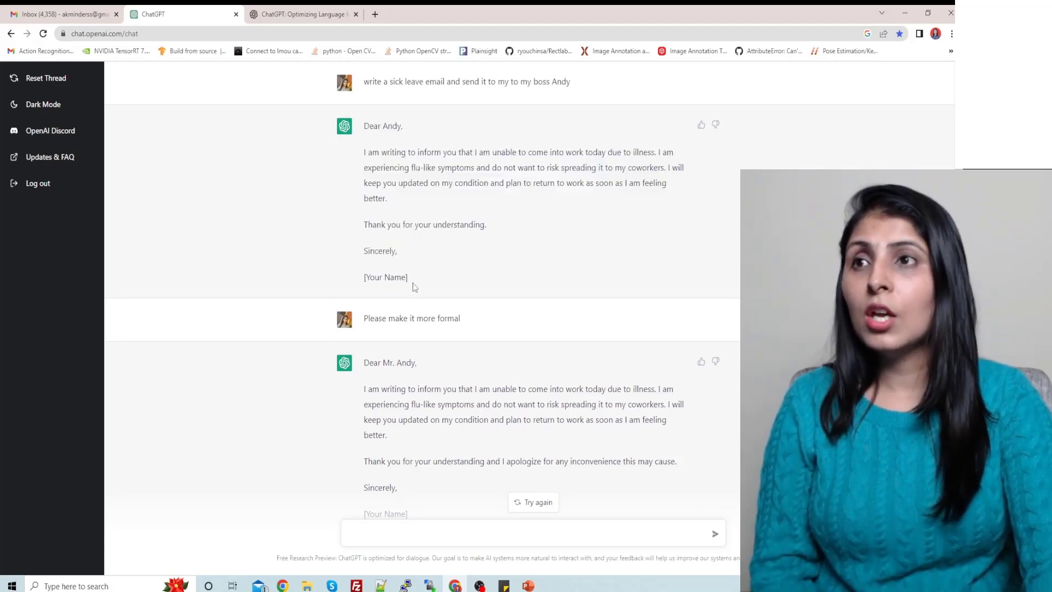
drag(413, 283, 360, 137)
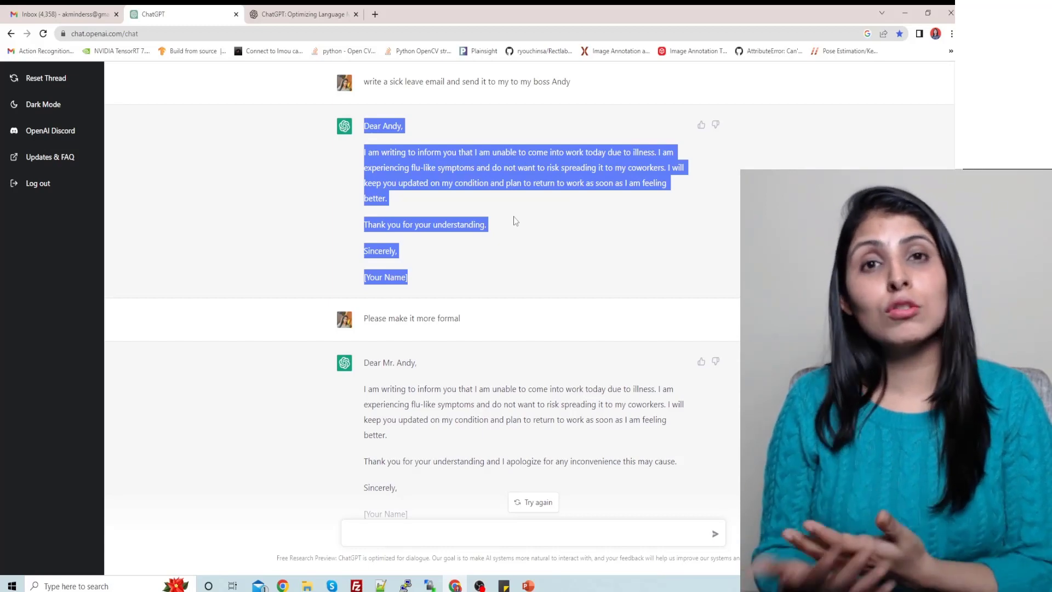
click(515, 220)
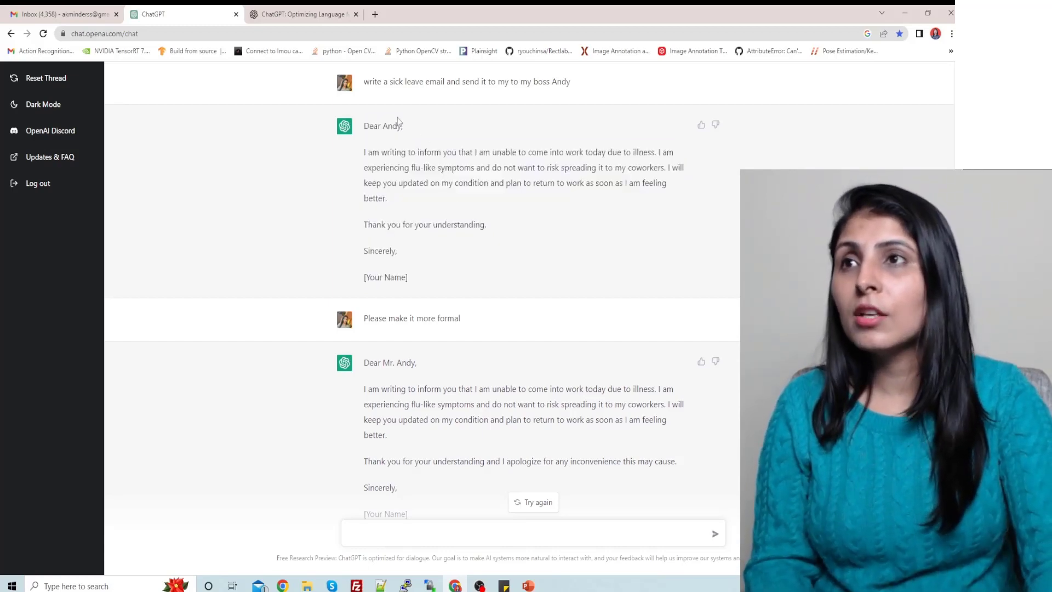
triple_click(408, 129)
click(420, 136)
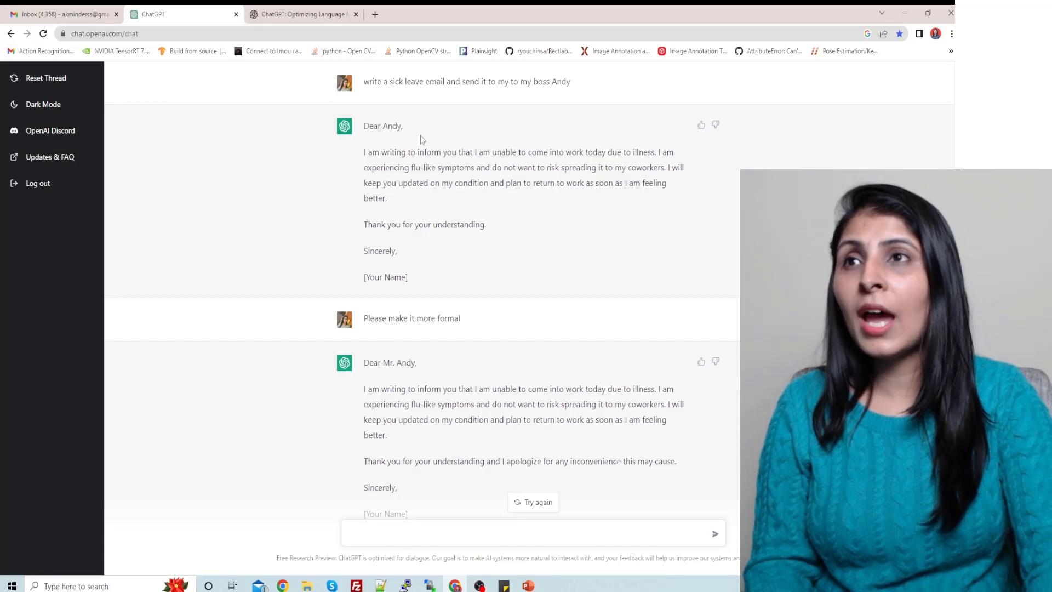
Highlight the email's addressee, the first reply's greeting and body, and the 'make it more formal' request
drag(531, 82, 587, 88)
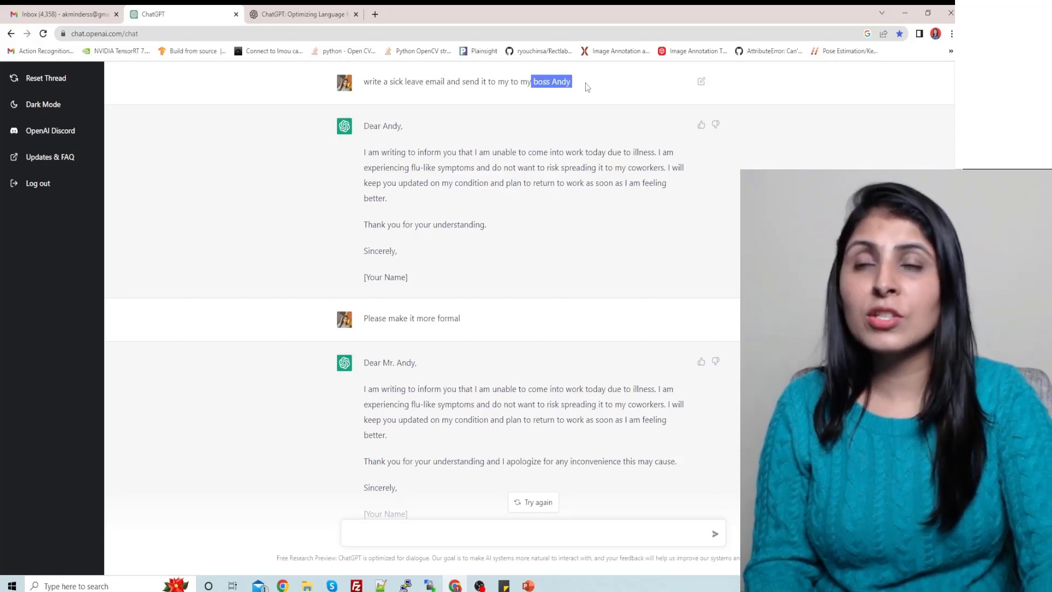
drag(369, 126, 448, 125)
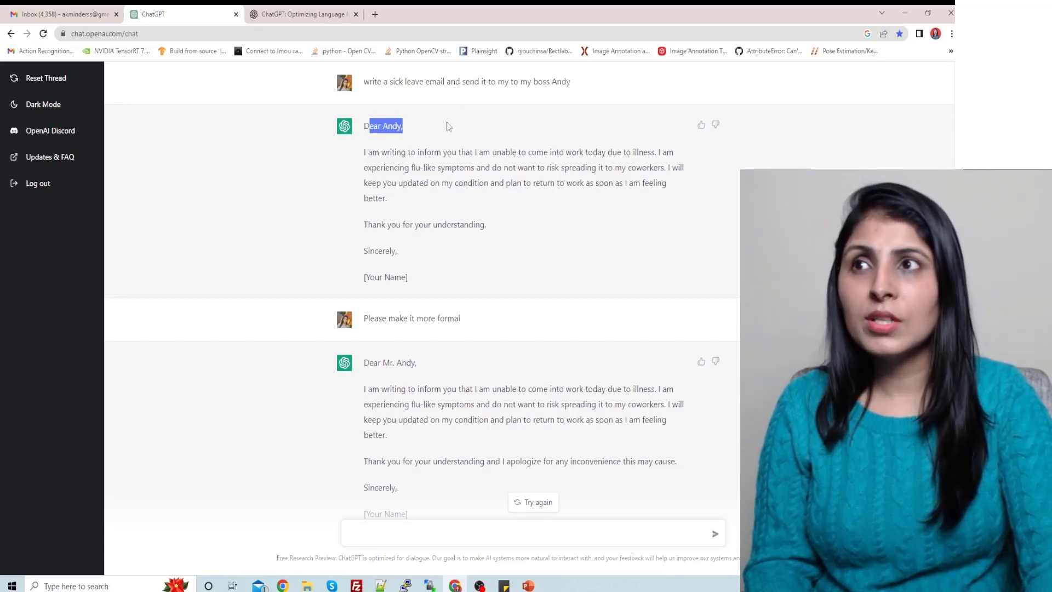
drag(382, 152, 520, 282)
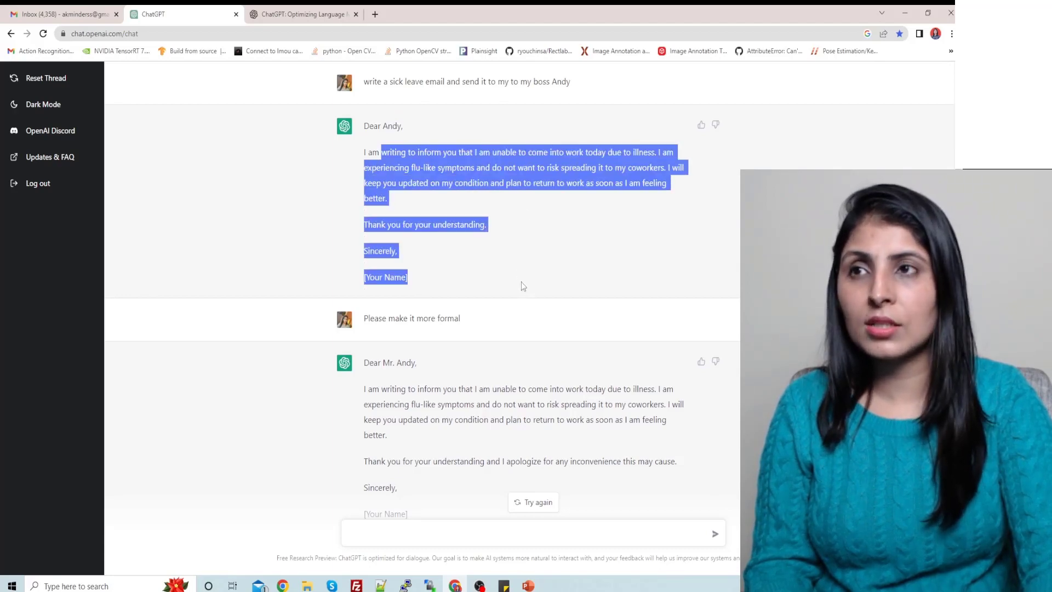
click(481, 326)
drag(475, 321, 365, 317)
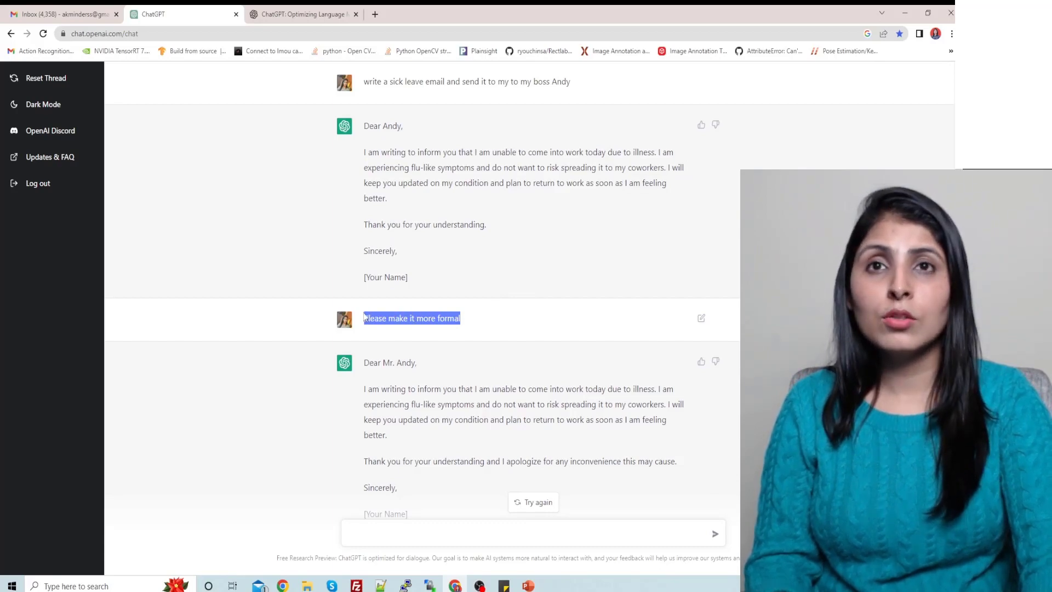
click(468, 327)
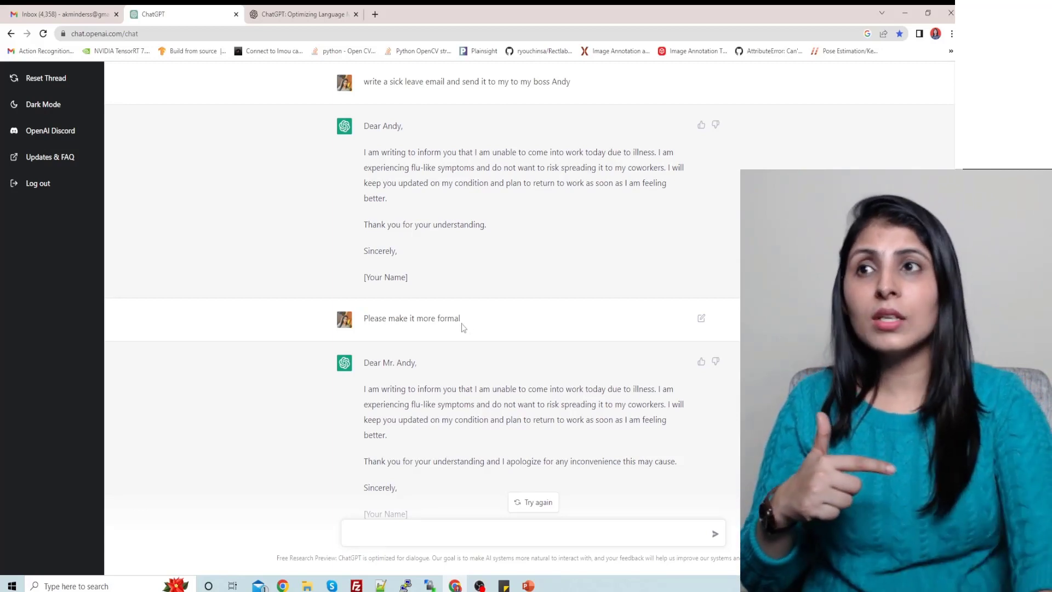
drag(419, 84, 481, 82)
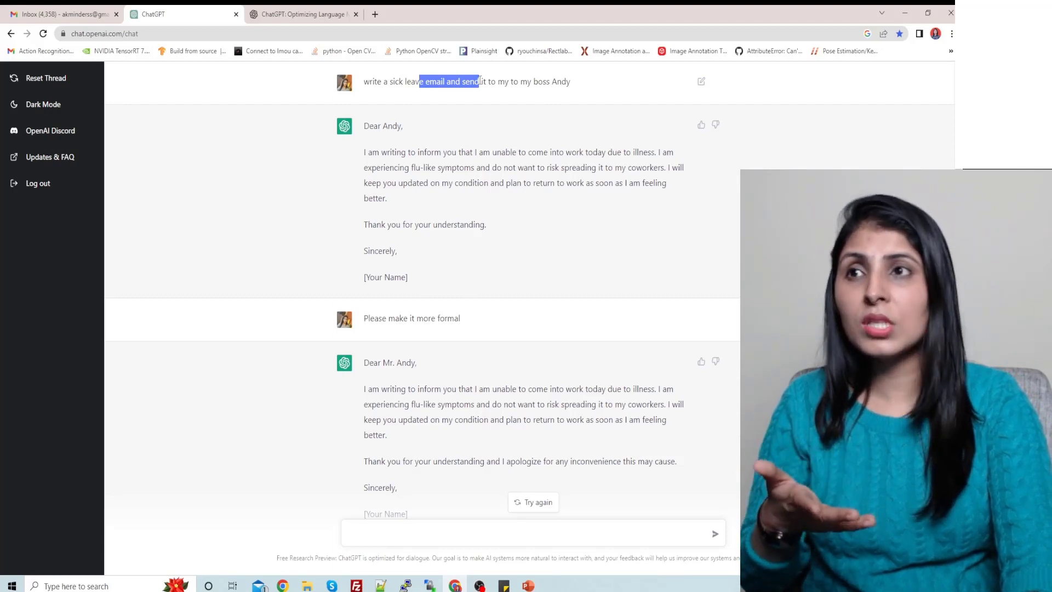
drag(462, 319, 396, 320)
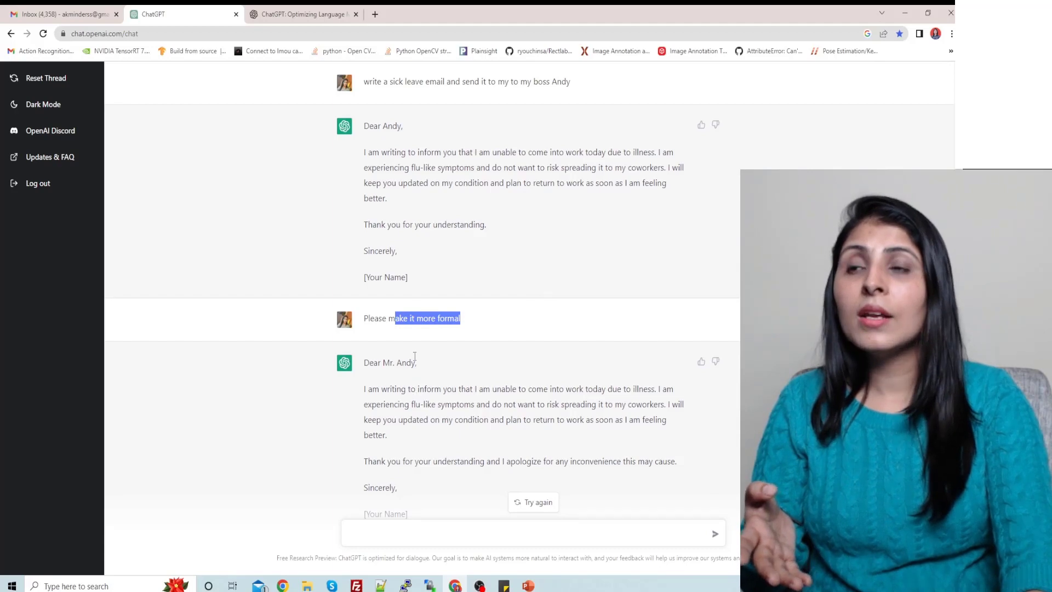
Compare the formal rewrite with the original, highlighting the 'Mr.' greeting and the added apology sentence
scroll(415, 359, down, 1)
drag(363, 296, 435, 452)
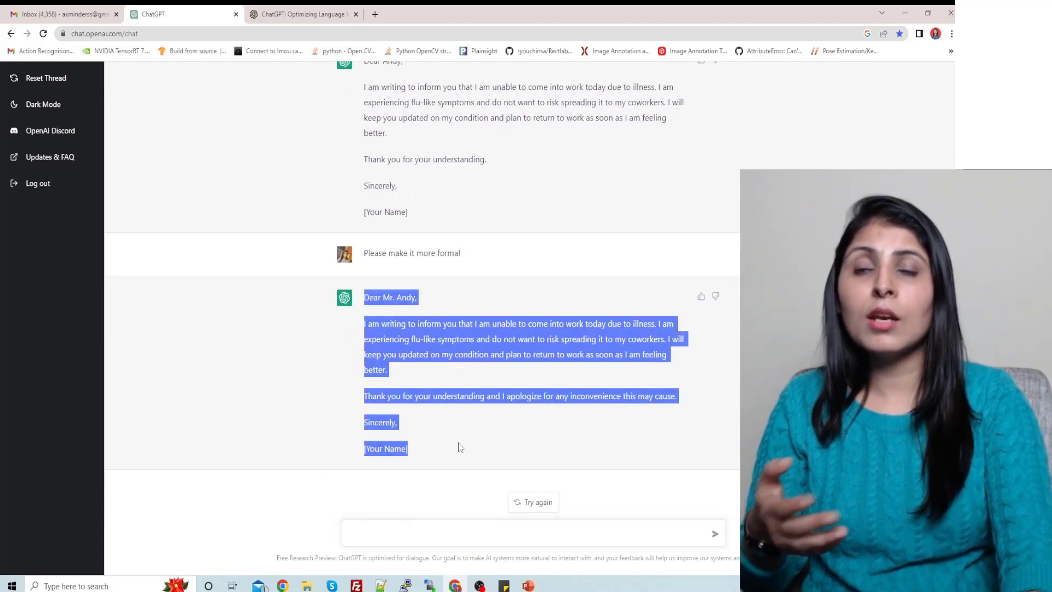
click(460, 447)
scroll(481, 423, up, 1)
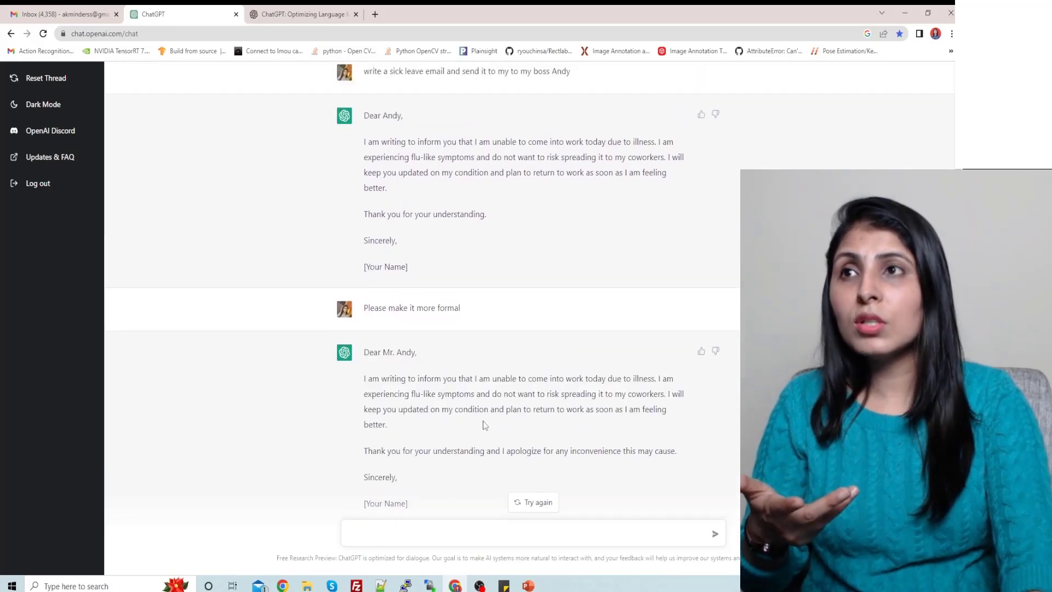
drag(372, 119, 411, 120)
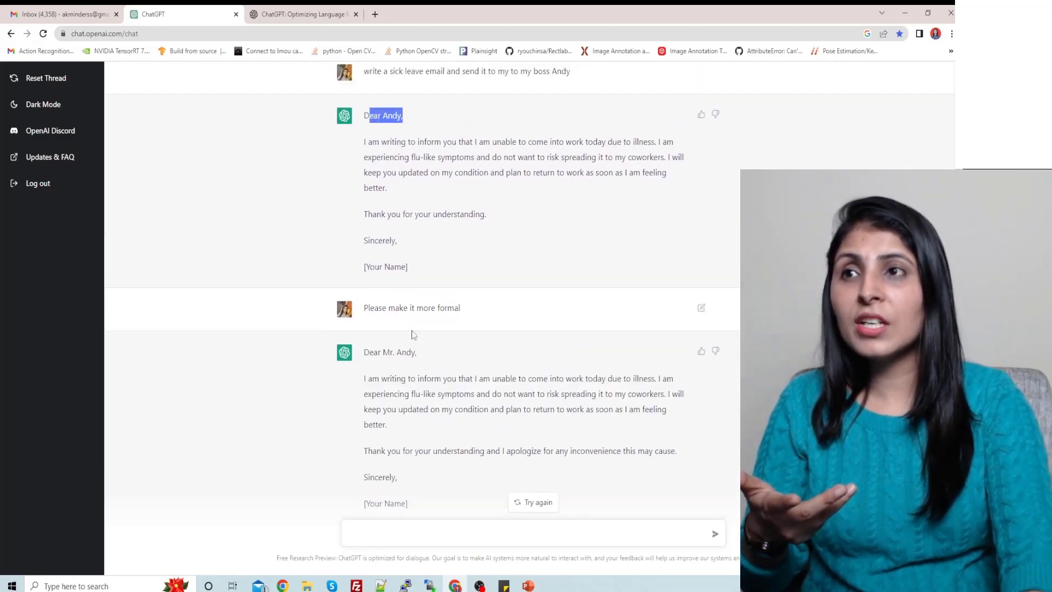
drag(360, 355, 429, 359)
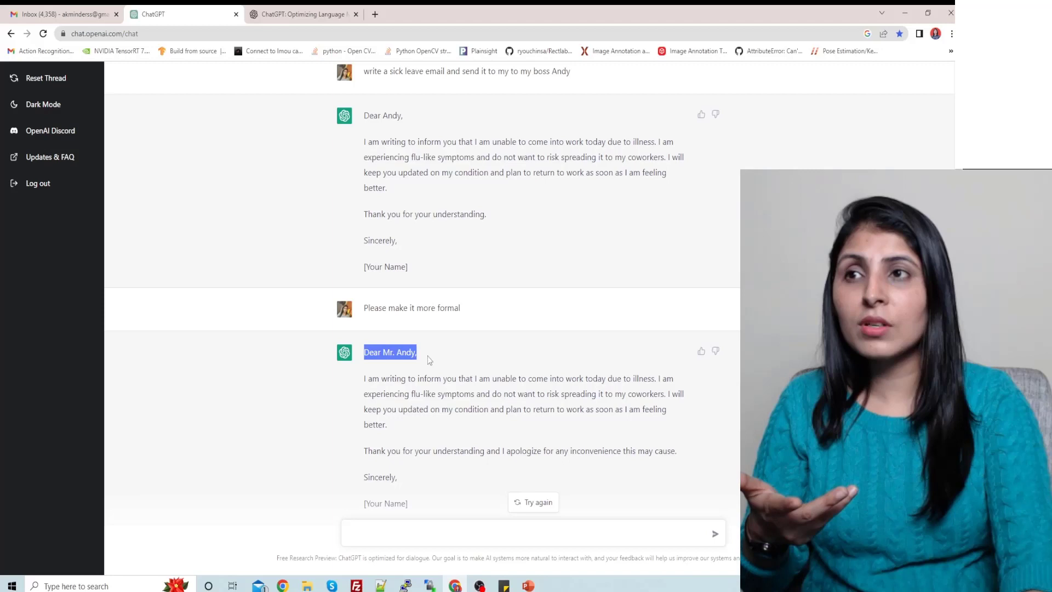
click(433, 356)
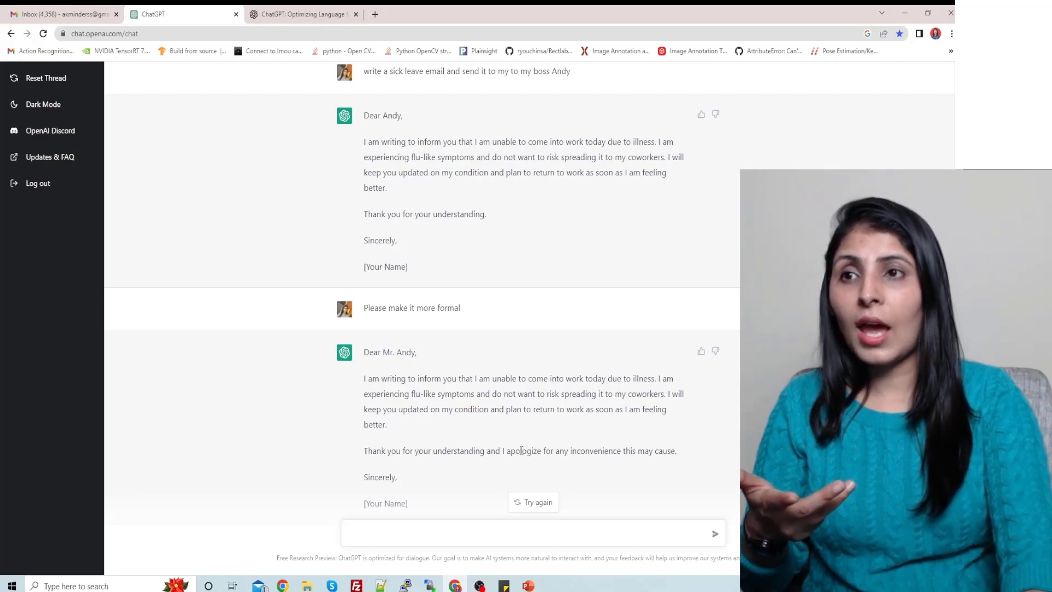
drag(486, 453, 690, 456)
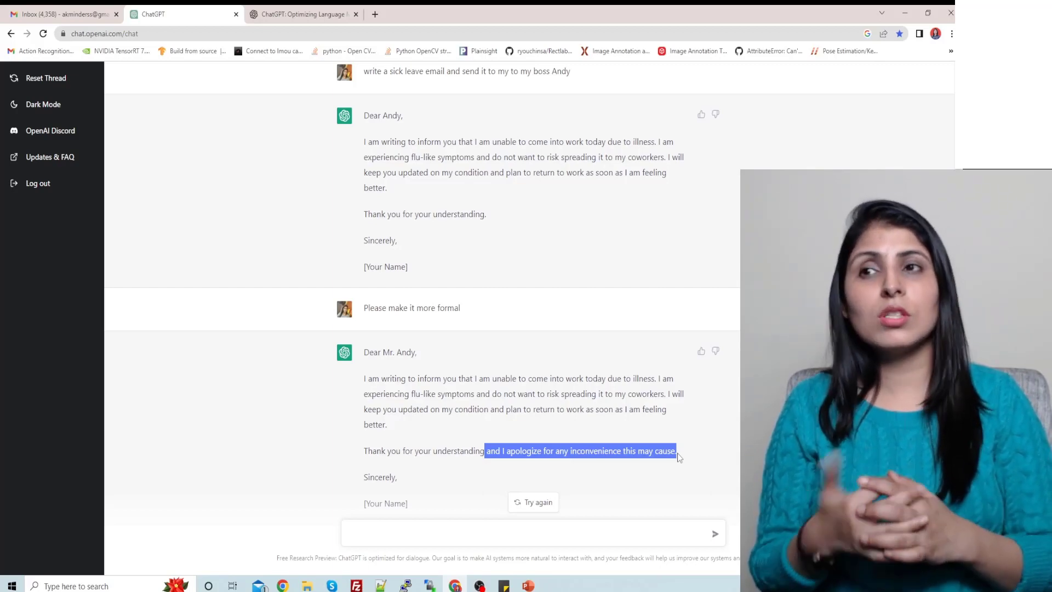
scroll(707, 365, down, 1)
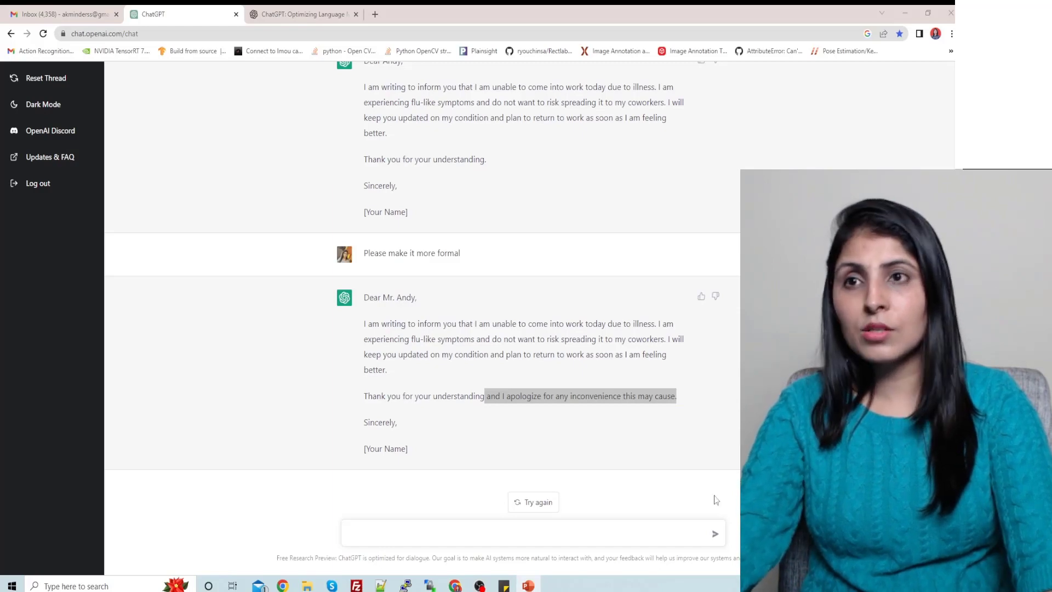
Ask about the 'function' object has no attribute 'predict' error and highlight the streaming explanation
click(630, 526)
text(I am getting error like "AttributeError: 'function' object has no attribute 'predict'..)
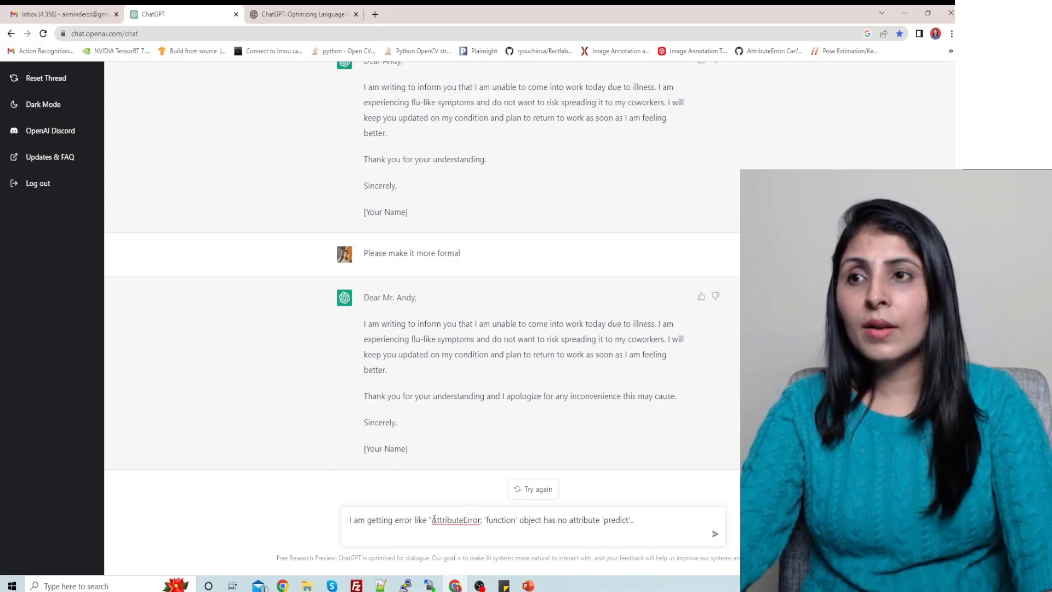
drag(431, 525, 640, 524)
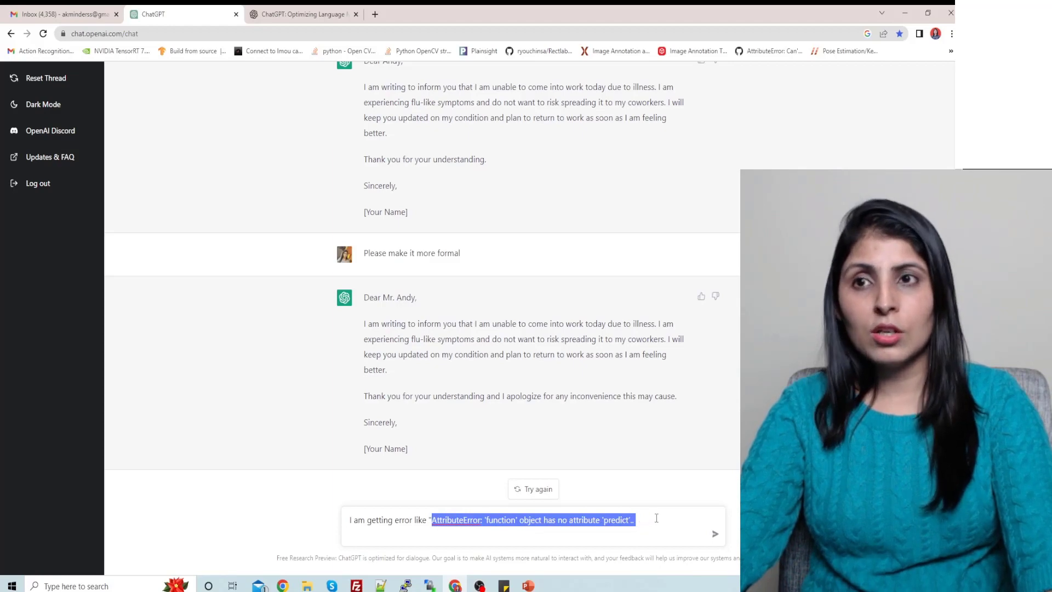
click(715, 535)
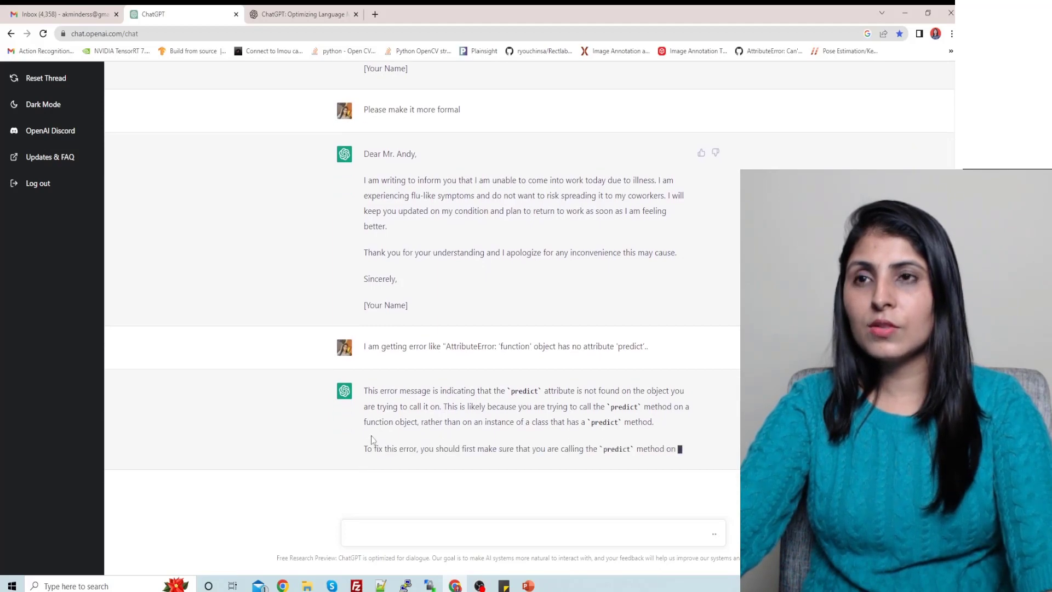
drag(377, 332, 679, 327)
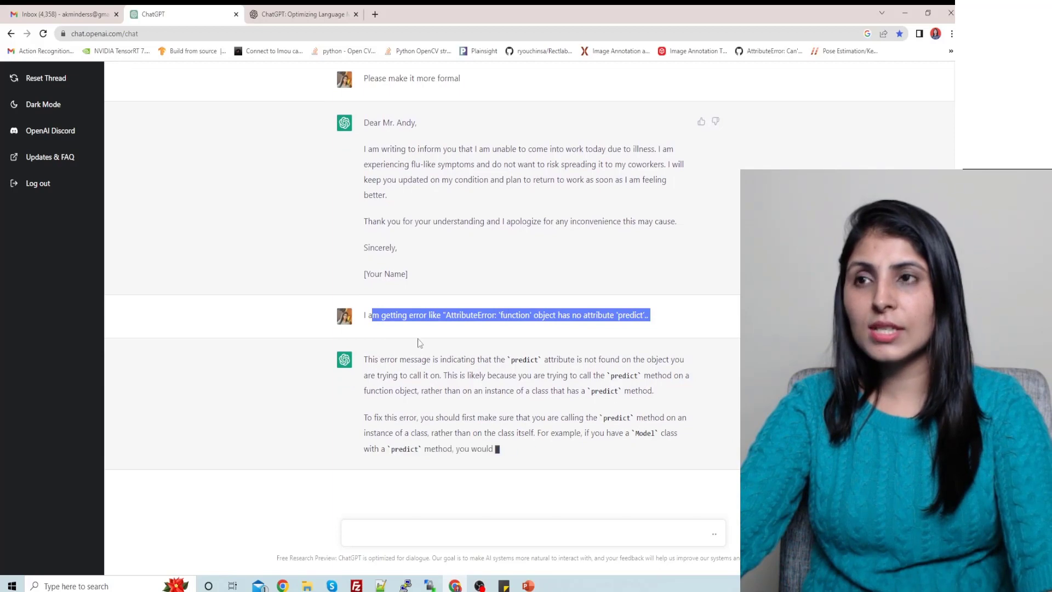
drag(364, 359, 610, 360)
drag(364, 290, 451, 271)
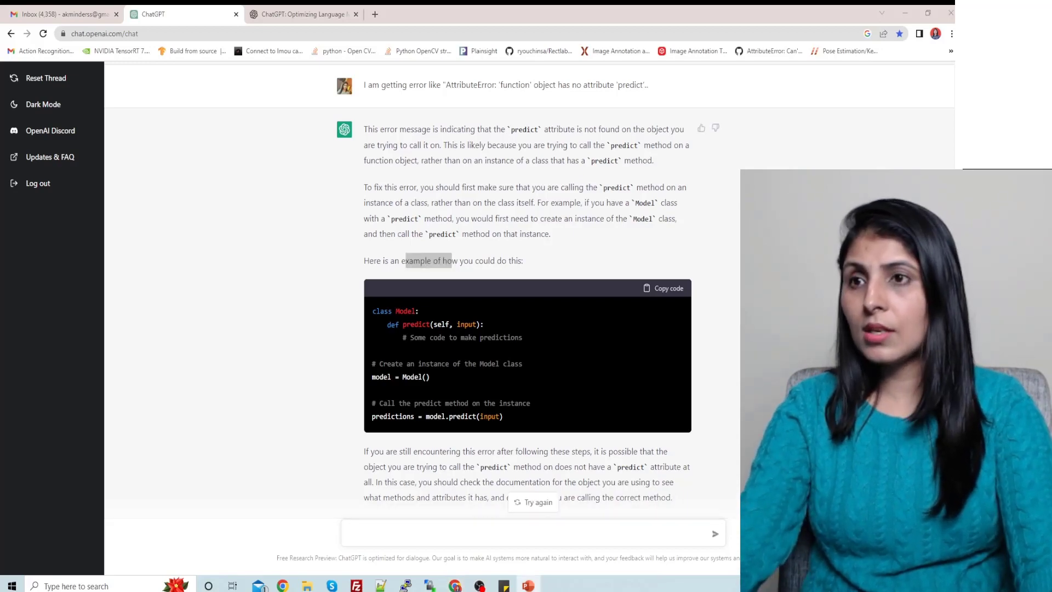
Send the question about getting the .pbtxt file for cv2.dnn.readNetFromTensorflow
text(I have a problem: when I used cv2.dnn.readNetFromTensorflow I need a weight file (.pb) which I've got but it need also a configuration file (.pbtxt) so how can I get a (.pbtxt file).)
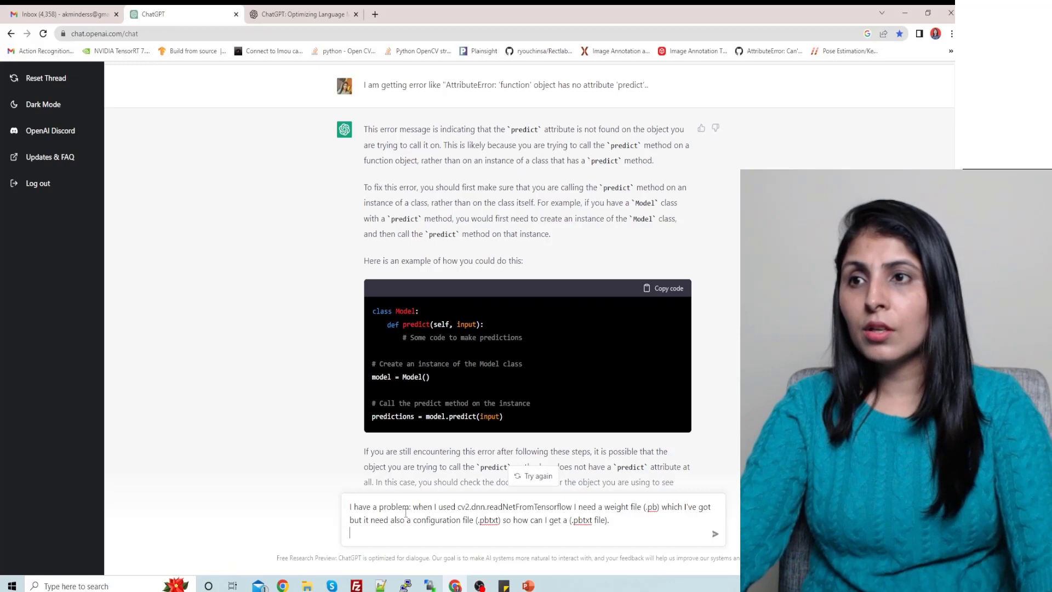
drag(405, 513, 614, 522)
click(715, 533)
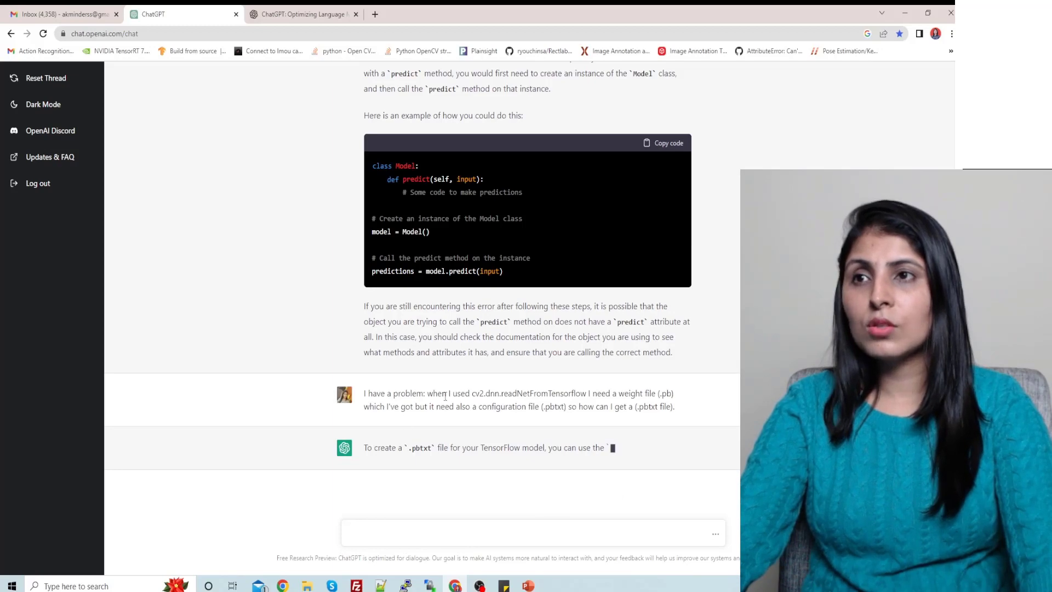
Highlight 'pbtxt' and the saved_model_cli introduction in the streamed answer
drag(442, 378, 678, 360)
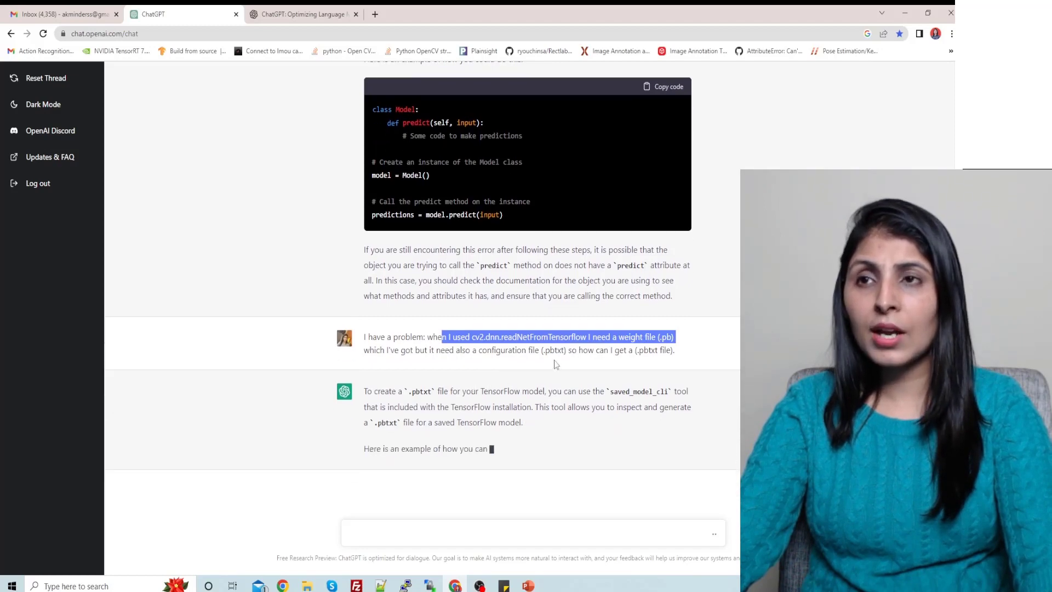
drag(566, 351, 501, 351)
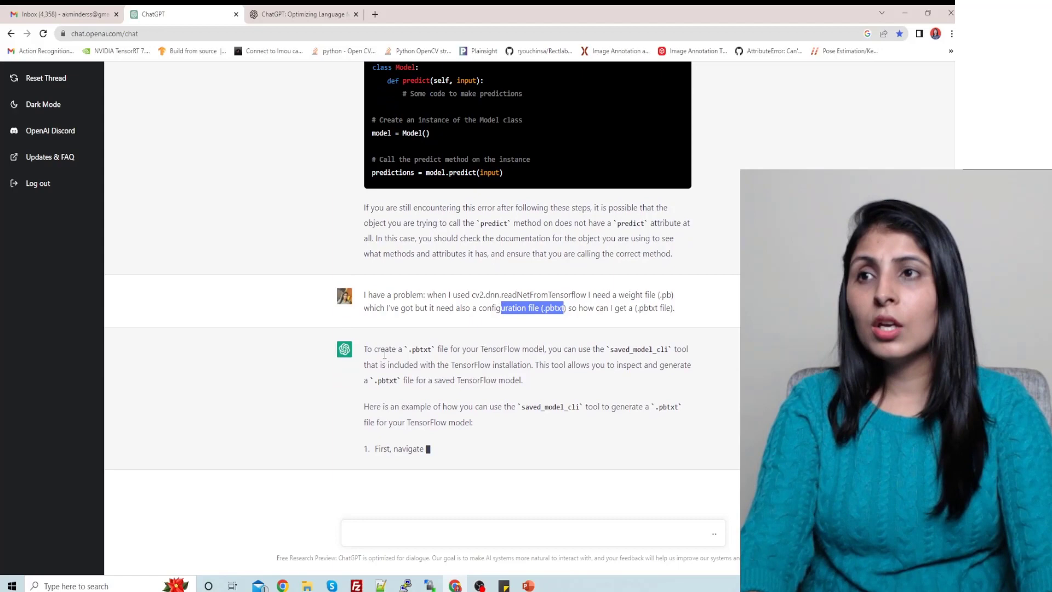
drag(414, 349, 417, 349)
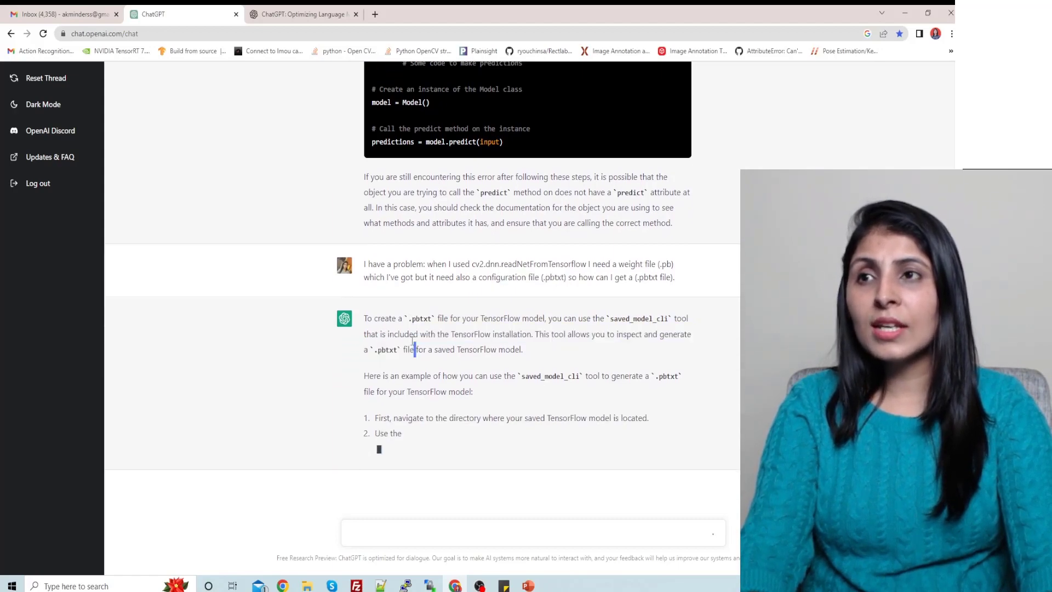
double_click(410, 321)
drag(476, 319, 531, 395)
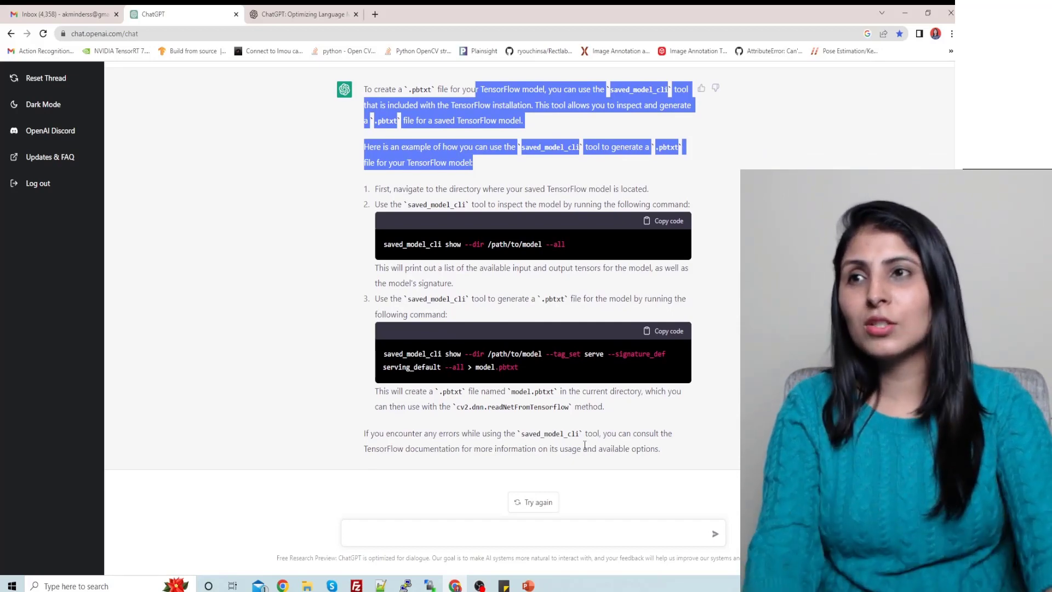
scroll(643, 232, up, 3)
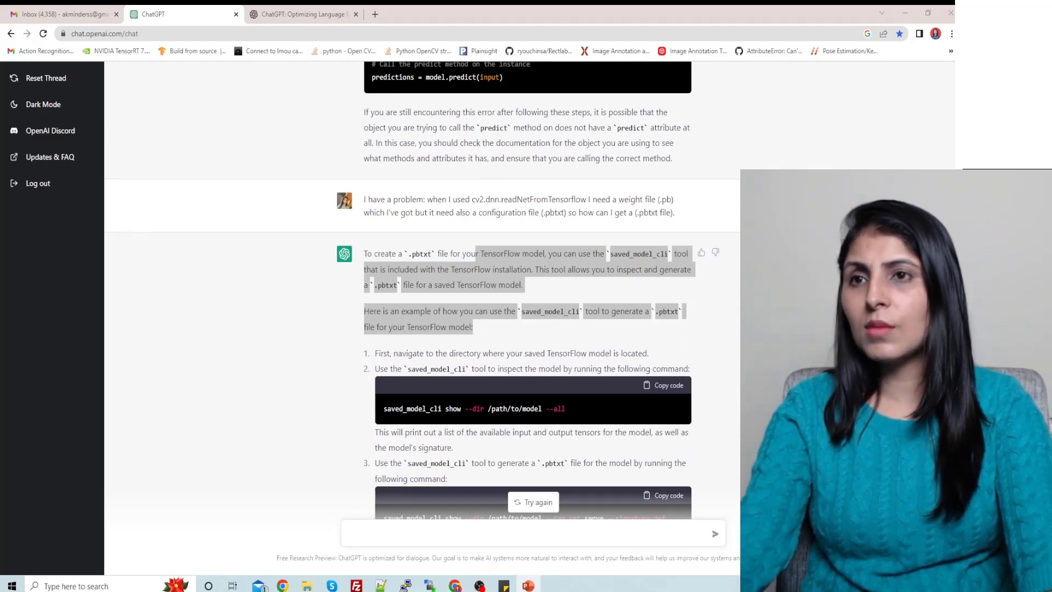
Send the java.lang.ArrayIndexOutOfBoundsException length=6; index=6 error question
scroll(707, 433, down, 3)
click(554, 531)
text(Process: org.tensorflow.lite.examples.detection, PID: 26193 java.lang.ArrayIndexOutOfBoundsException: length=6; index=6)
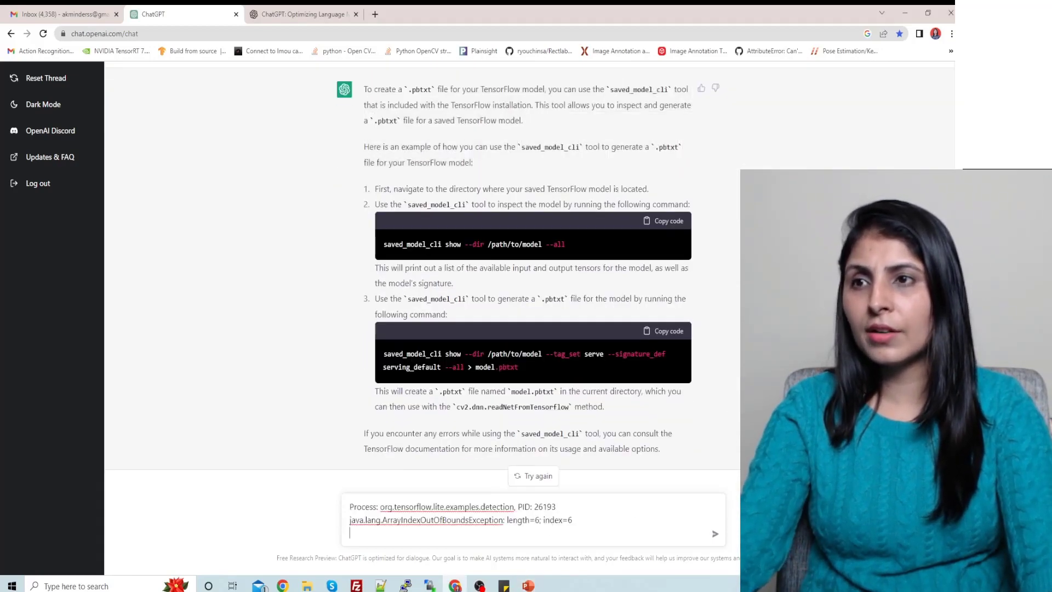
click(716, 534)
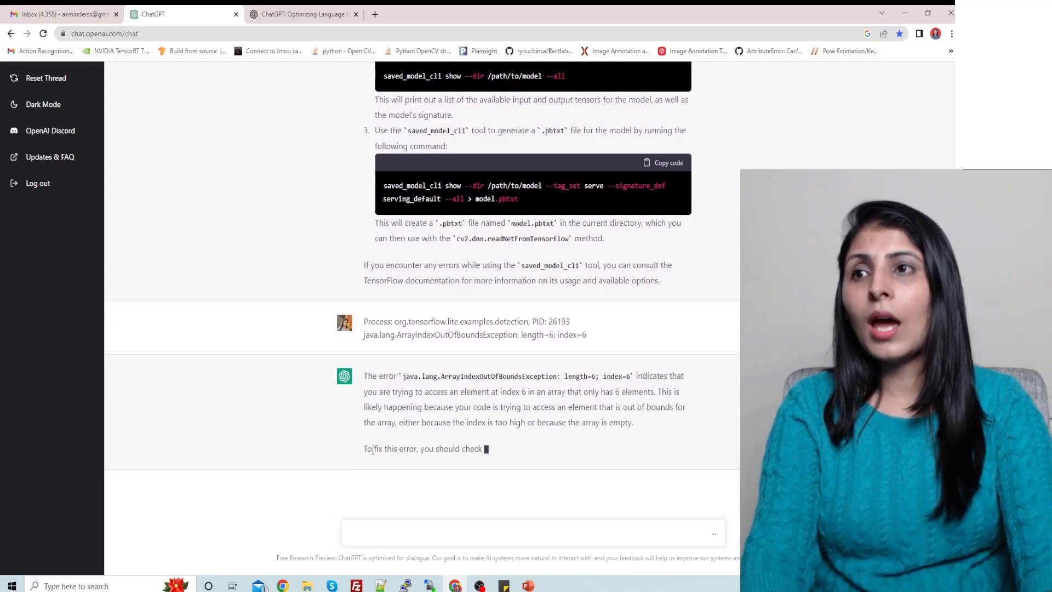
Highlight the fix advice and example introduction, then scroll through the full reply
drag(366, 449, 422, 449)
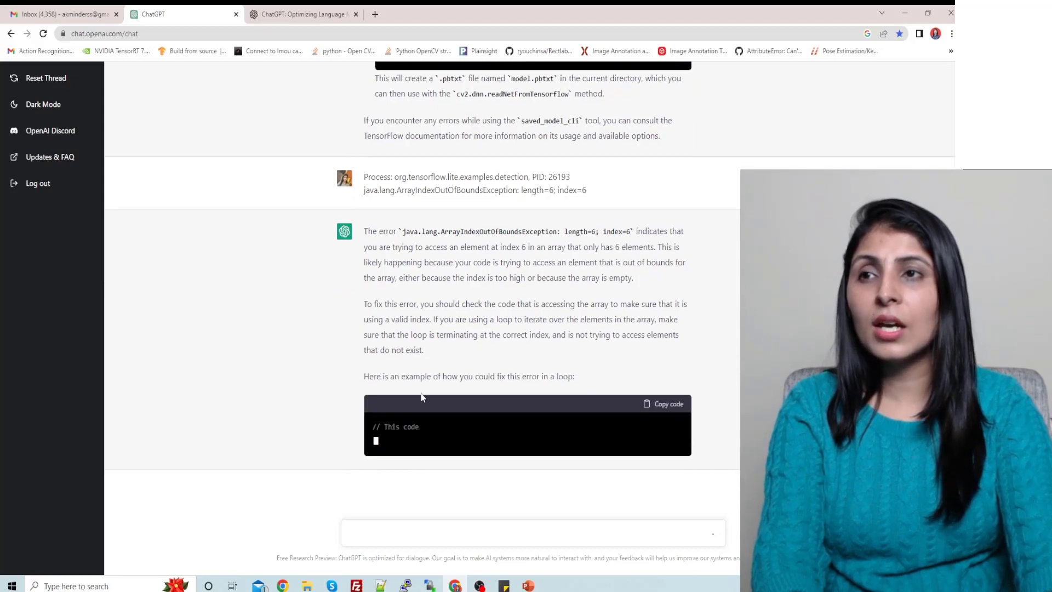
drag(430, 378, 386, 378)
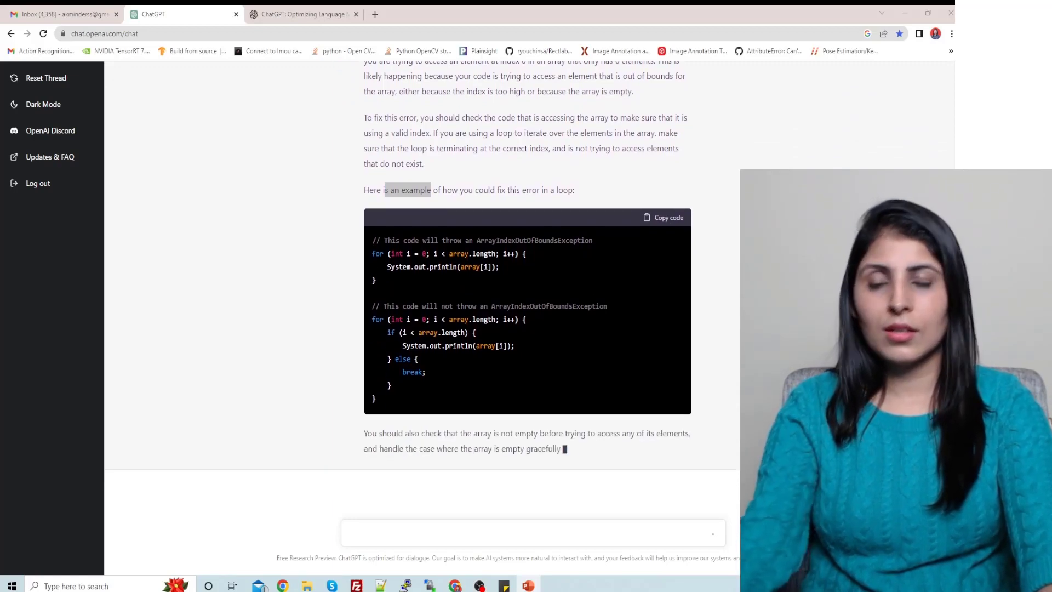
click(636, 535)
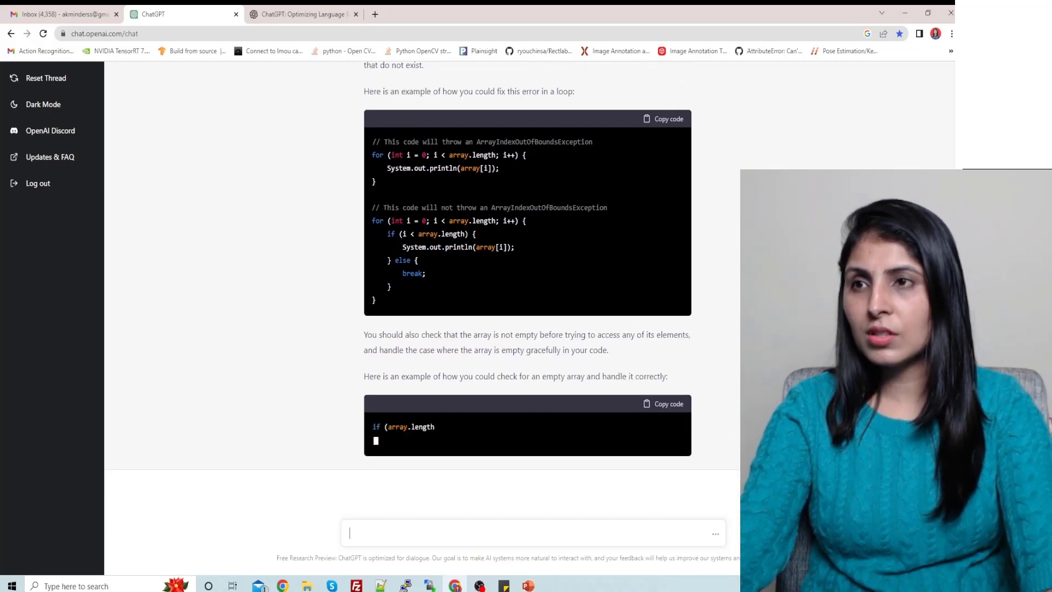
scroll(528, 291, up, 4)
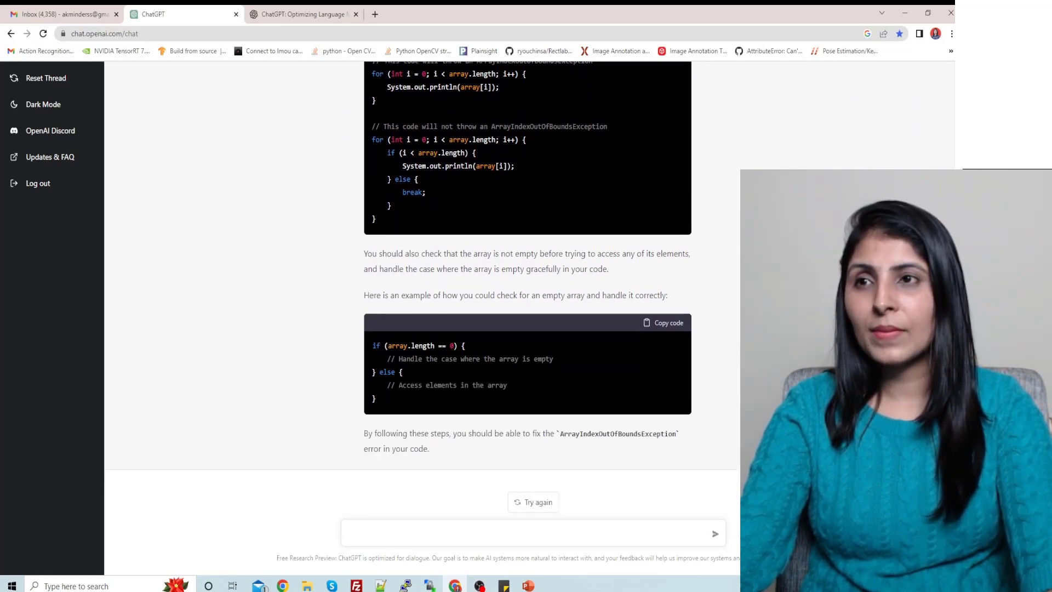
scroll(528, 290, up, 4)
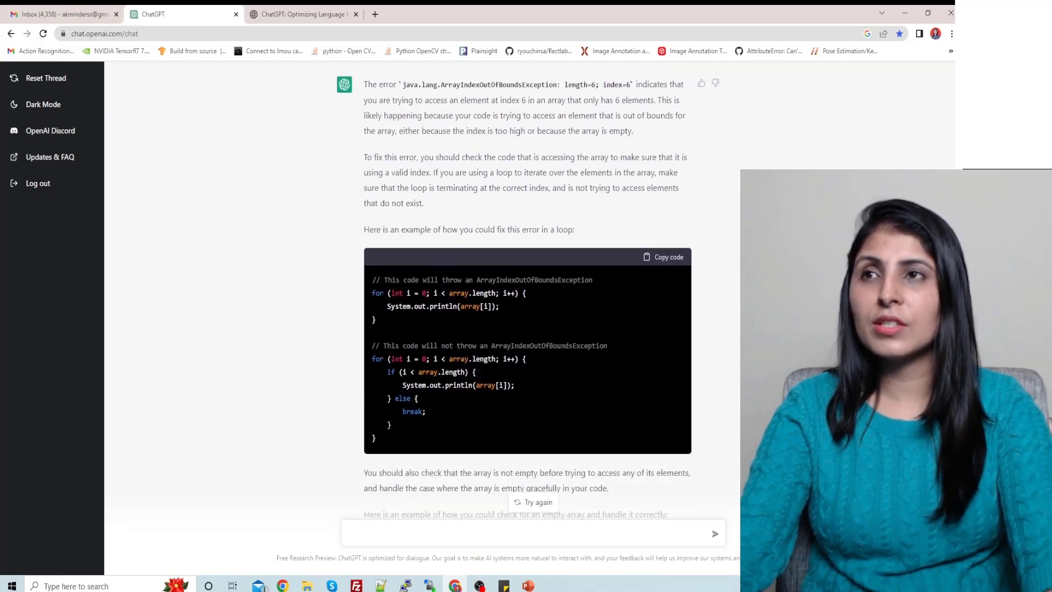
scroll(528, 290, down, 4)
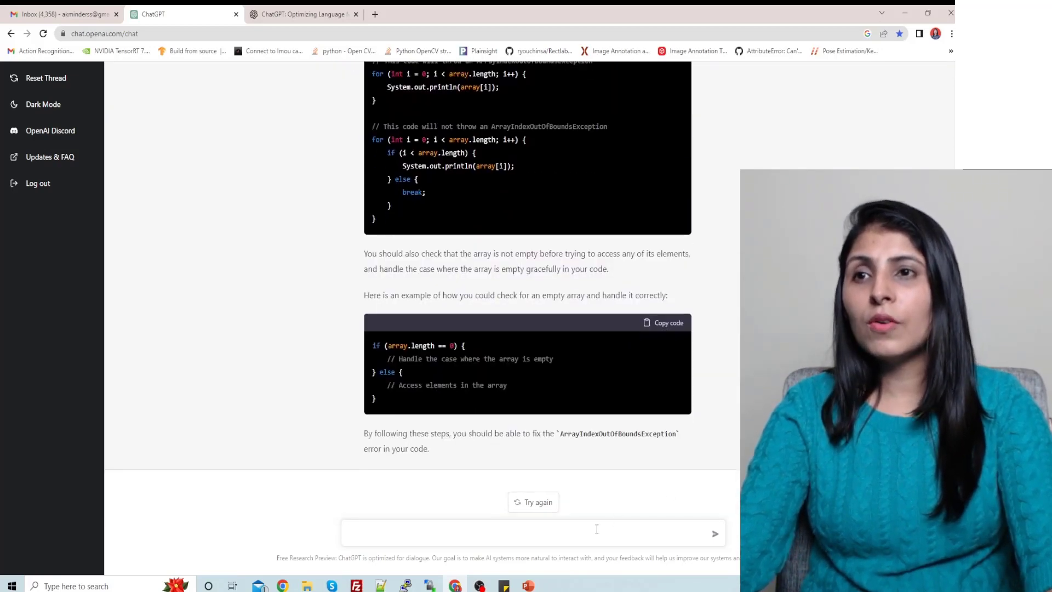
Send 'Can you show me how to backflip', then draft the emotions question
click(597, 529)
text(Can you show me how to backflip)
drag(406, 534, 489, 533)
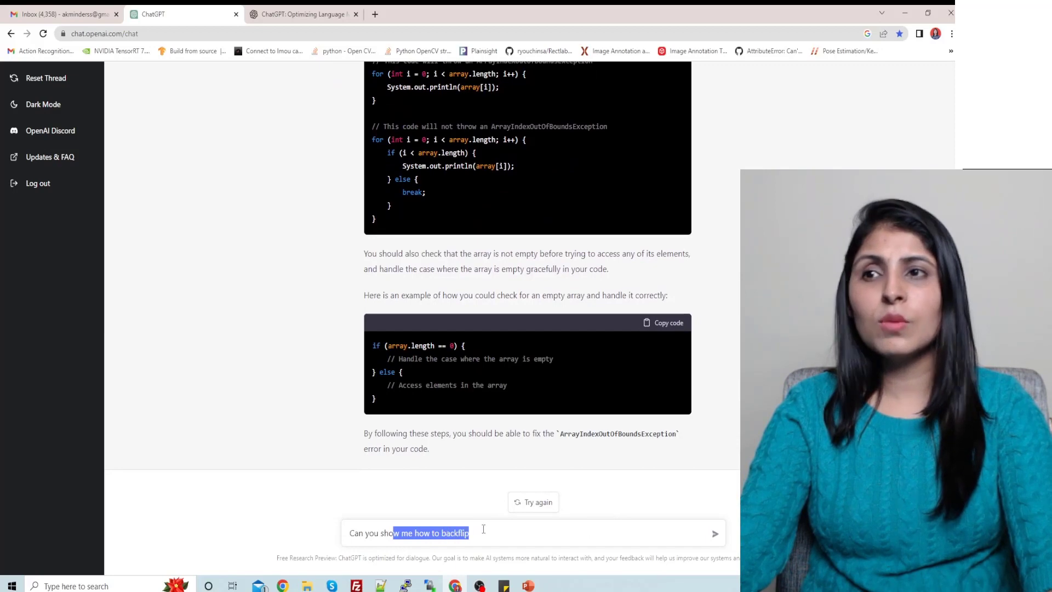
click(715, 533)
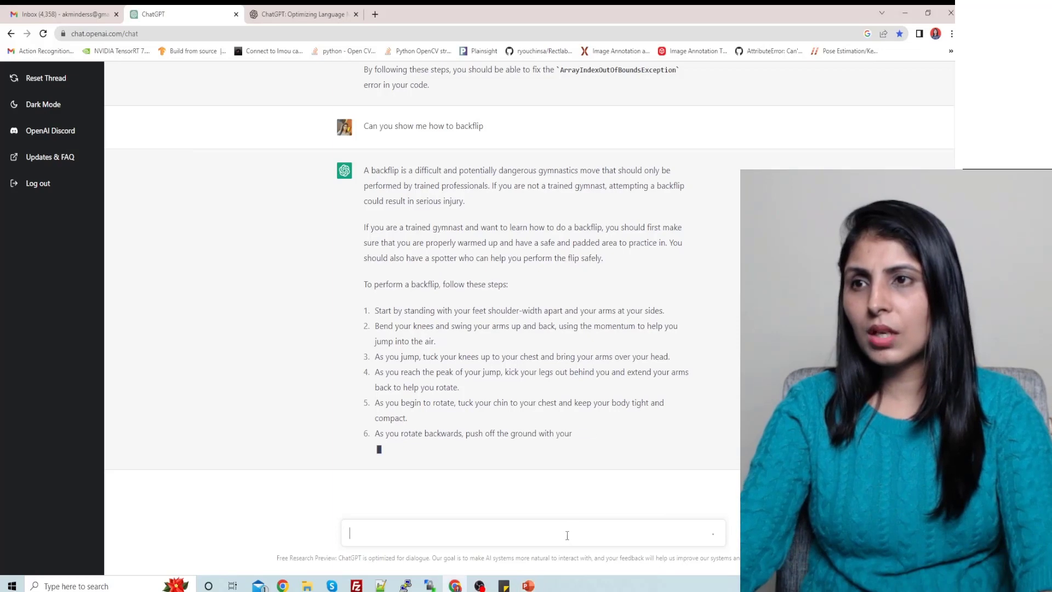
text(What do you think about emotions?)
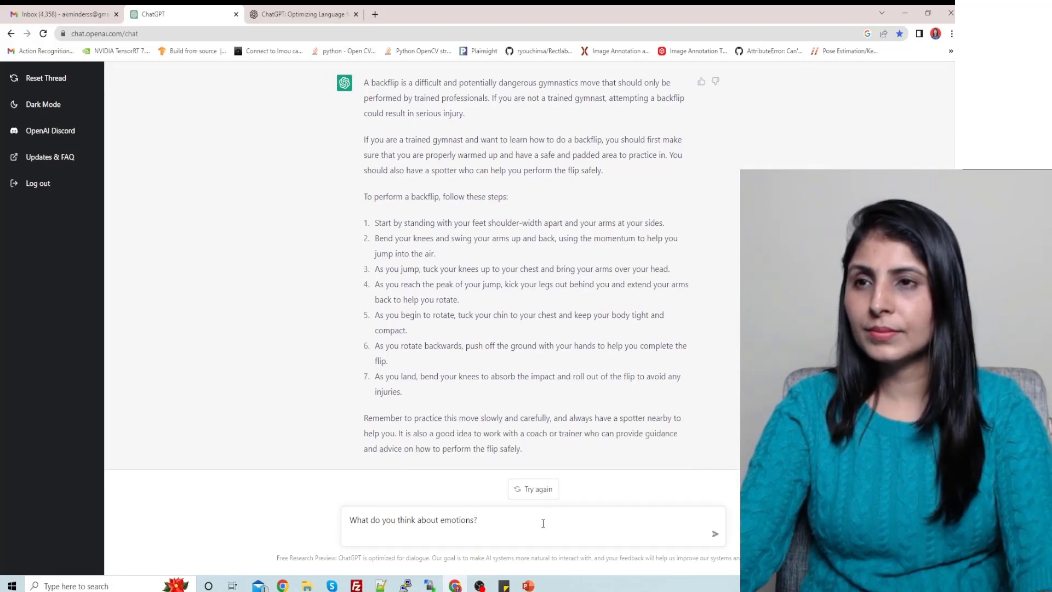
Send 'What do you think about emotions?' and highlight ChatGPT's reply
click(715, 534)
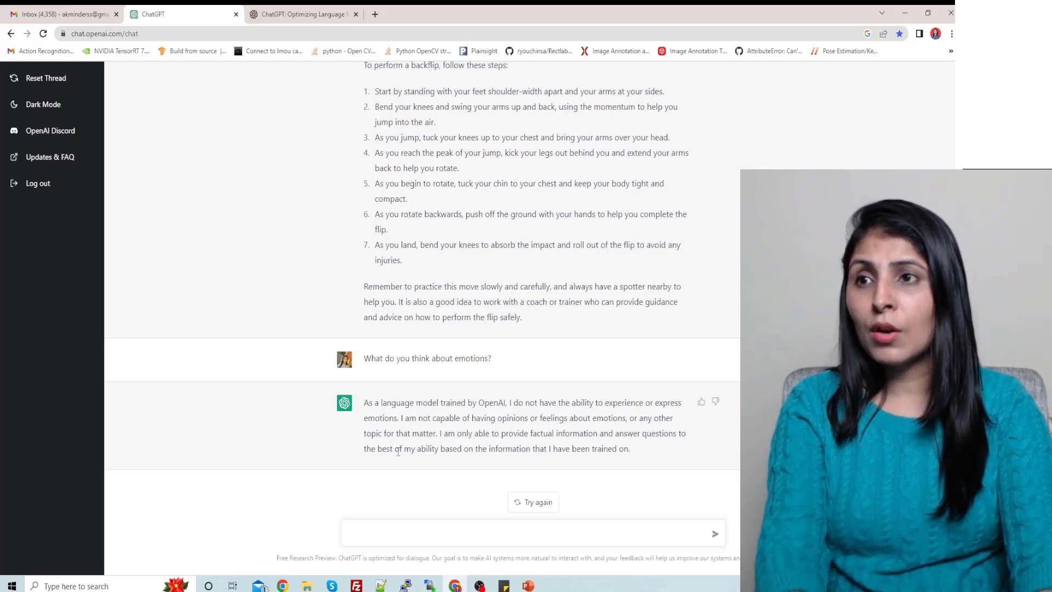
drag(475, 434, 364, 404)
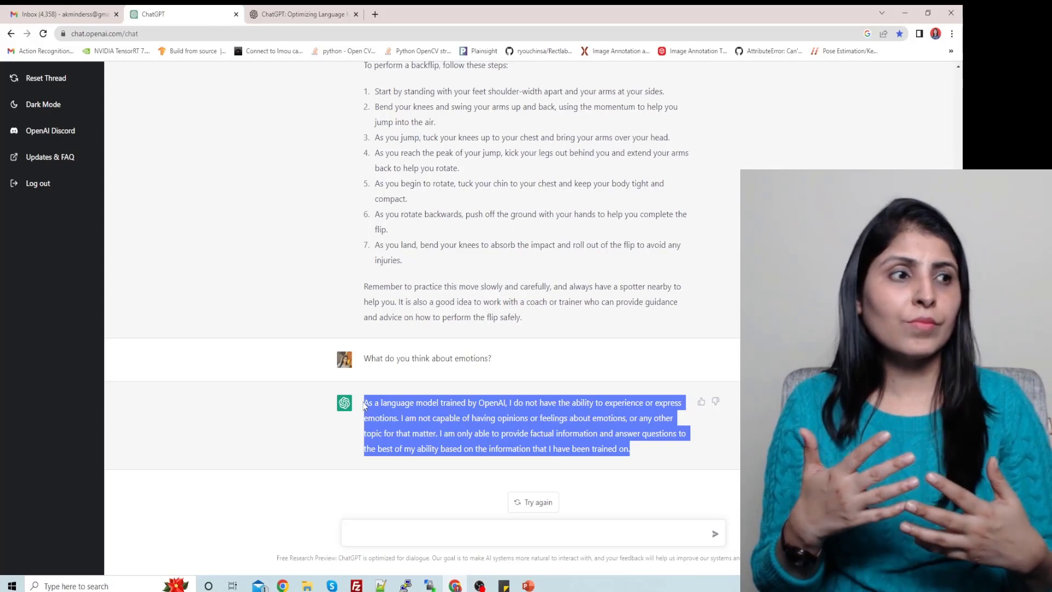